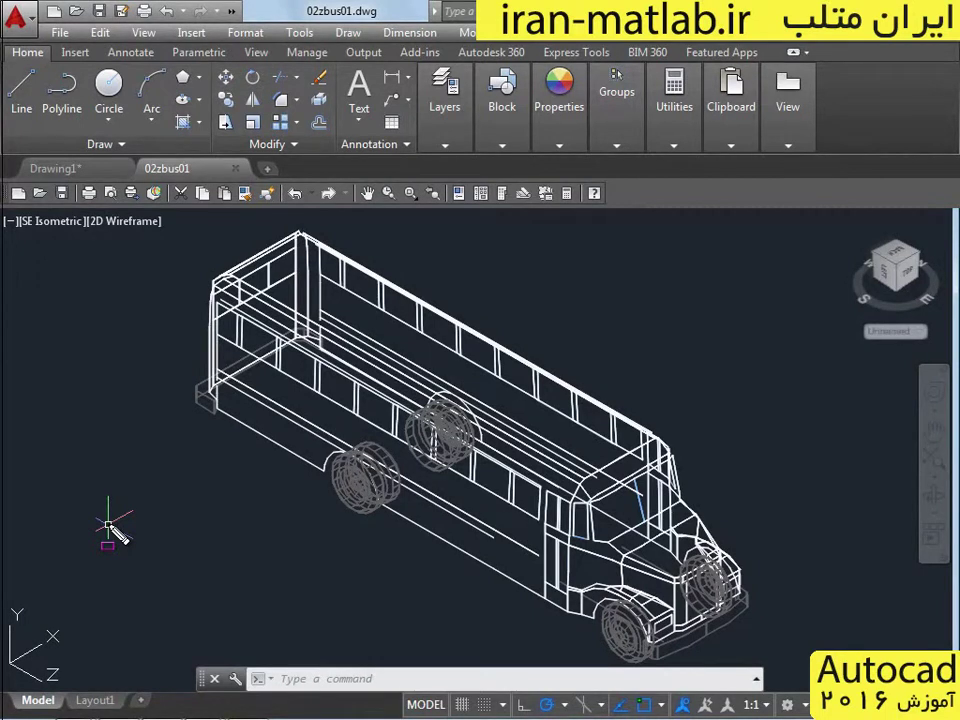
Uncheck View > Display > UCS Icon > On so the bus wireframe shows no coordinate icon.
mouse_move(2, 588)
mouse_down()
mouse_move(52, 677)
mouse_move(92, 695)
mouse_up()
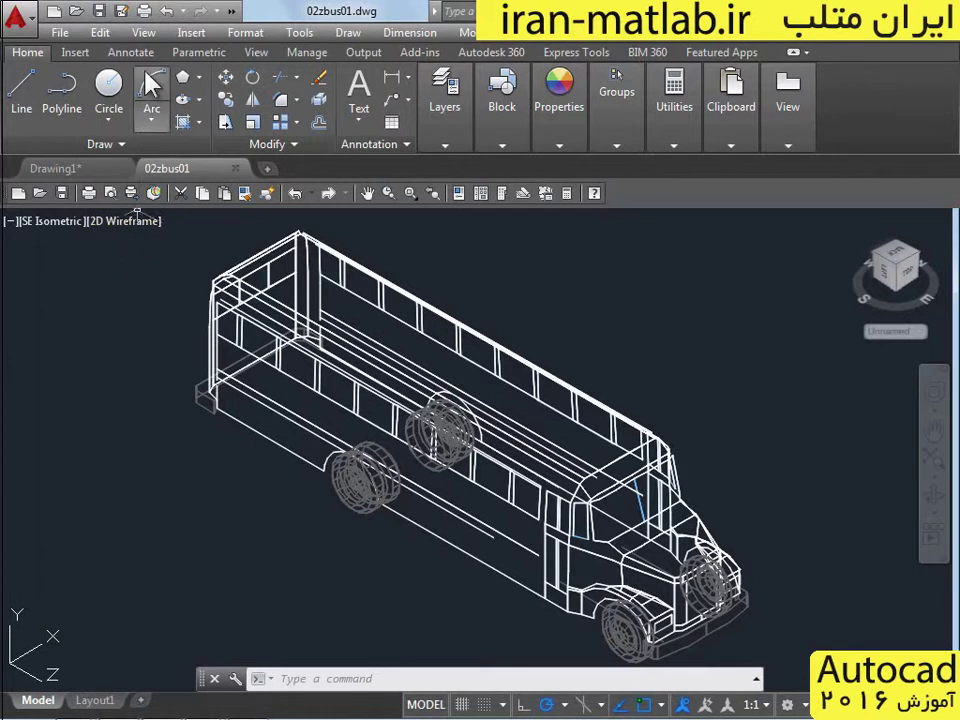
click(143, 32)
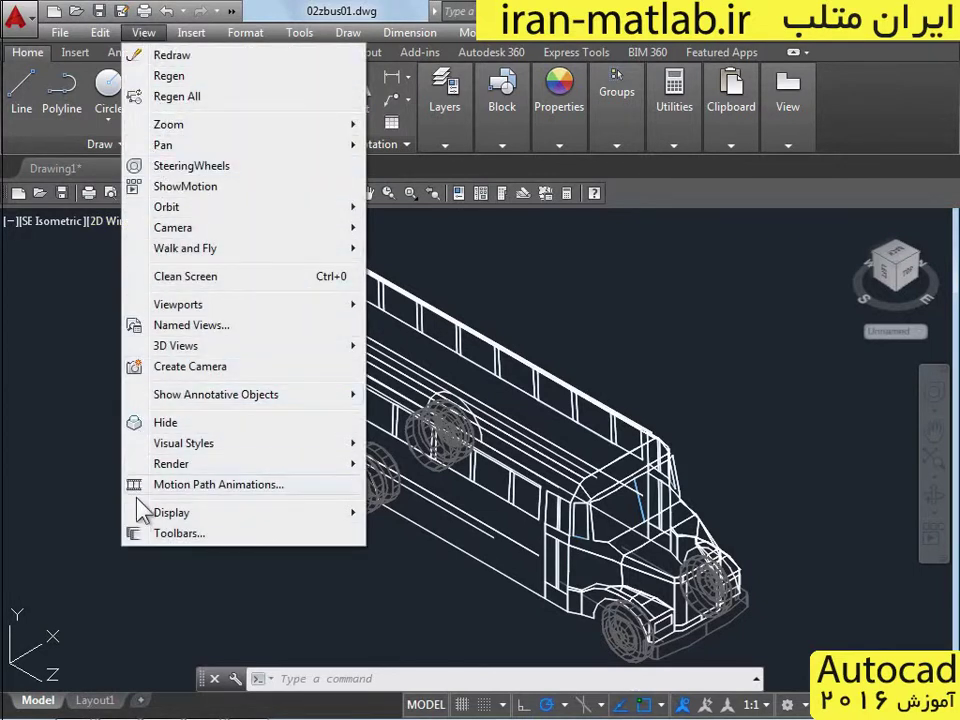
mouse_move(172, 512)
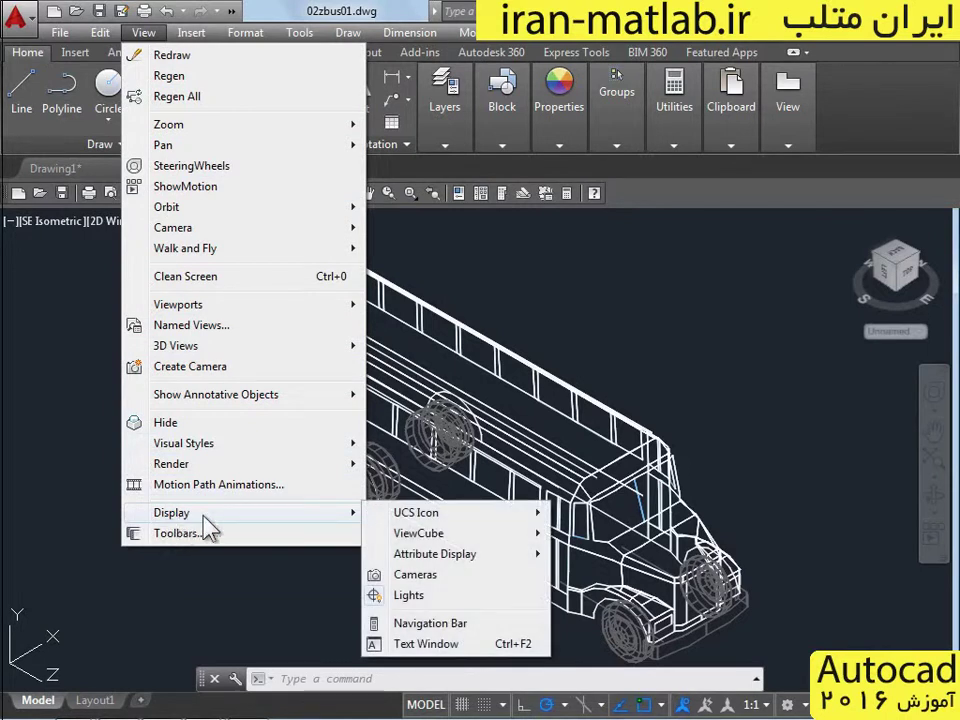
mouse_move(416, 512)
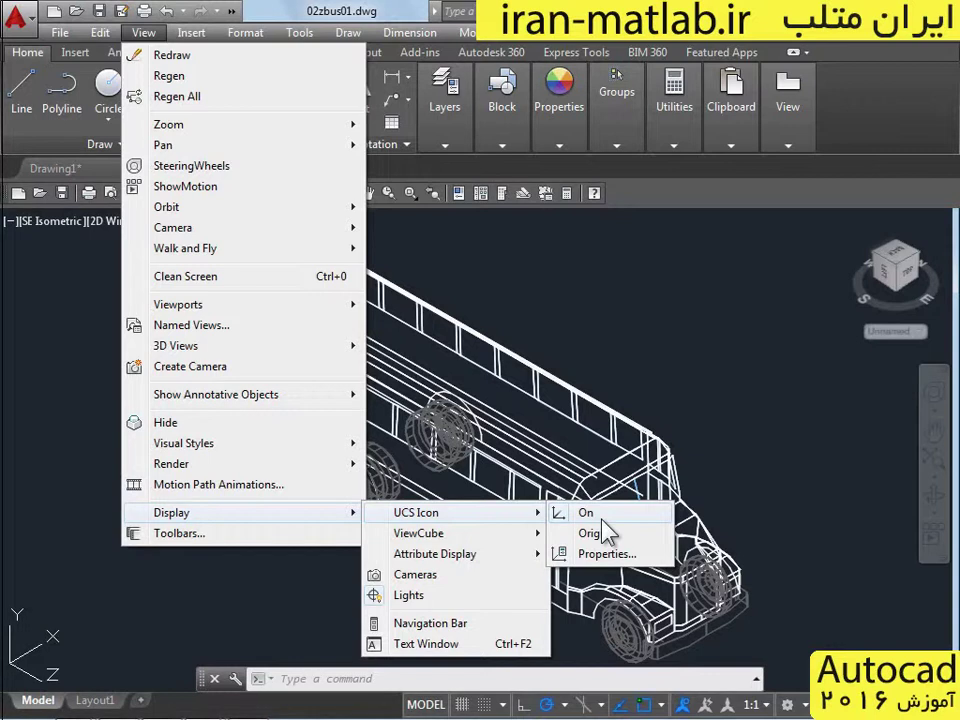
click(602, 516)
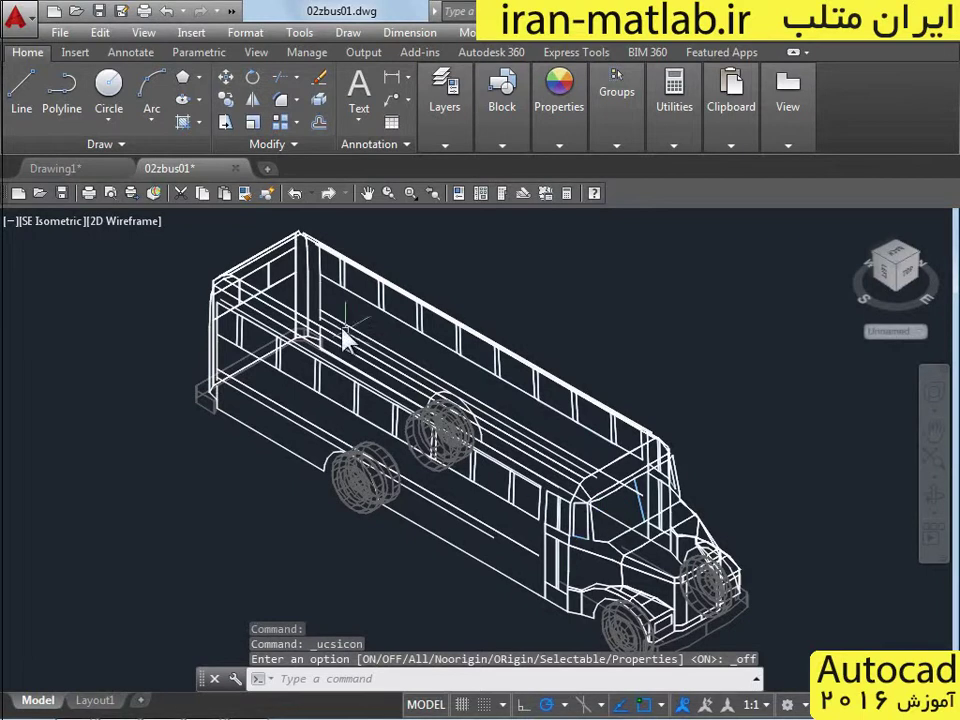
click(143, 32)
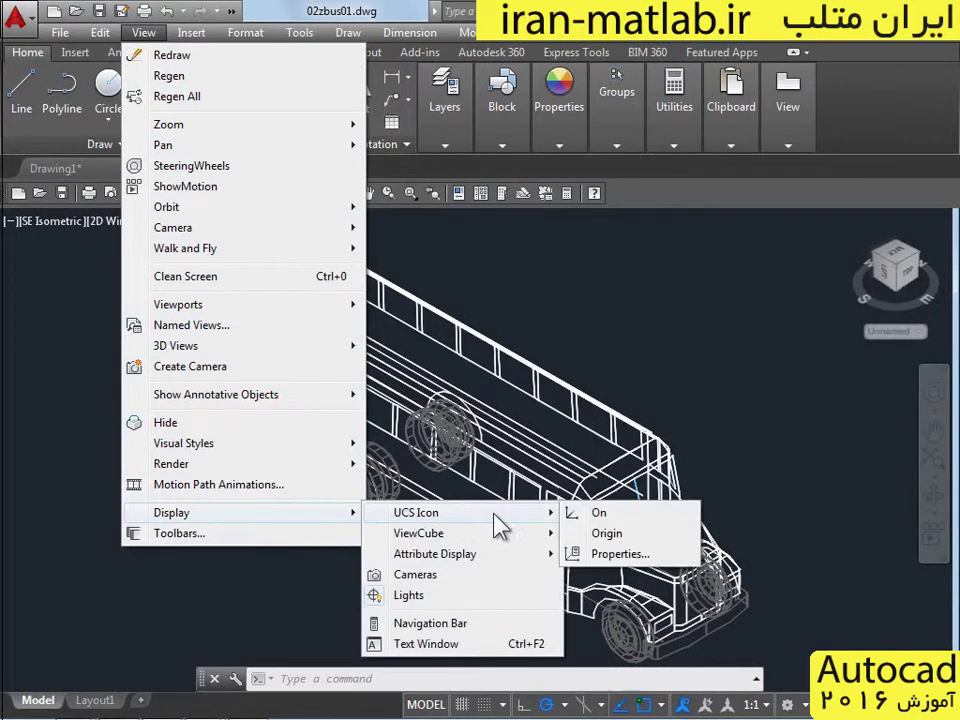
Turn the UCS icon back on and set it to display at the drawing origin.
click(576, 514)
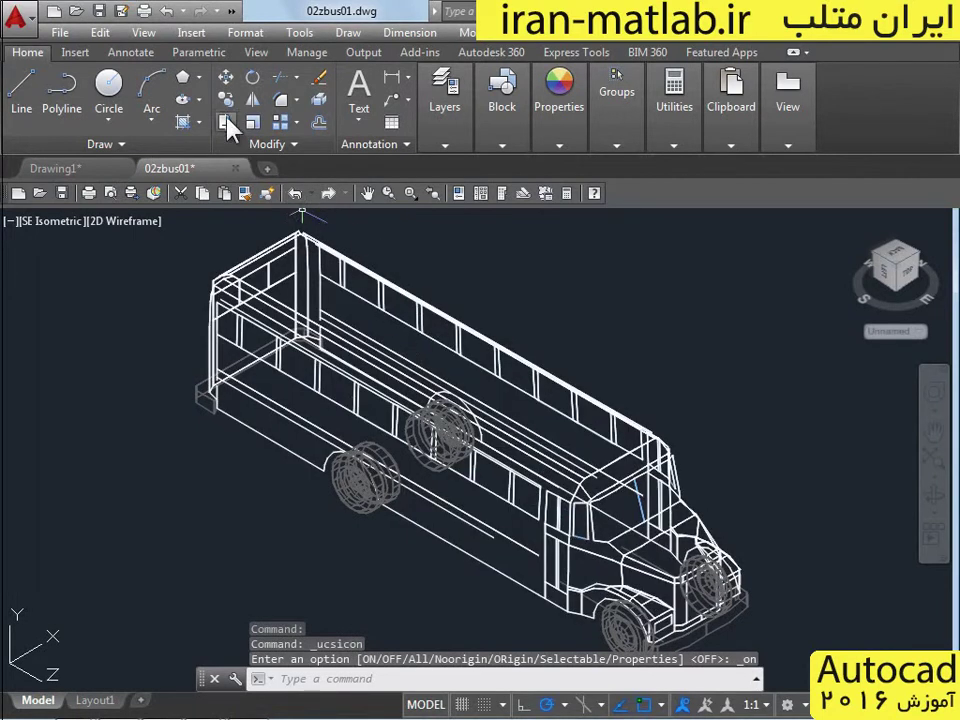
click(143, 32)
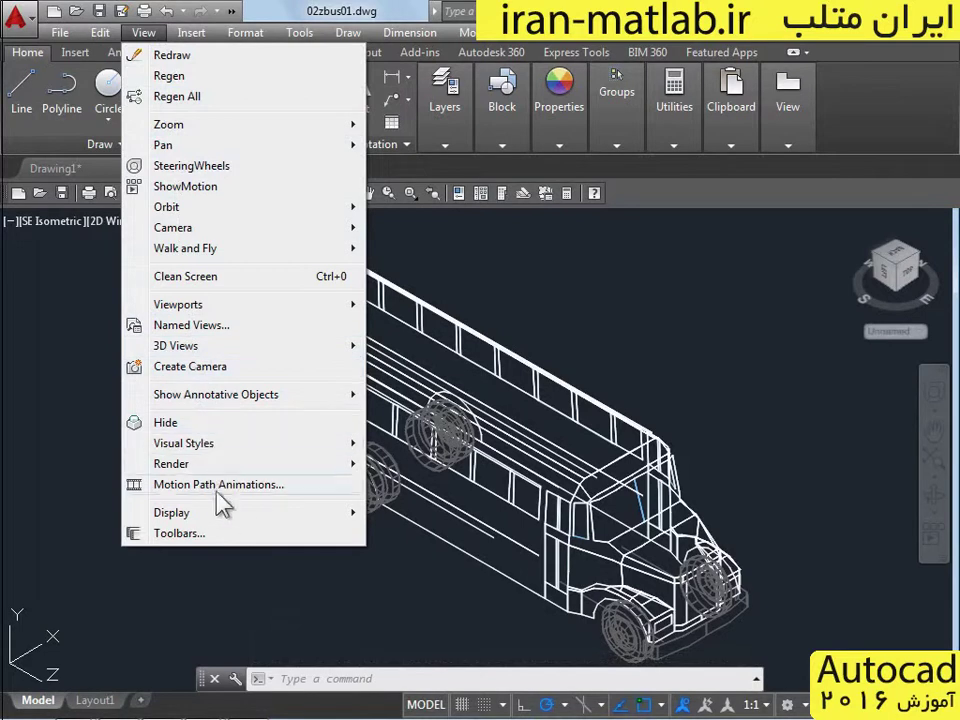
mouse_move(416, 512)
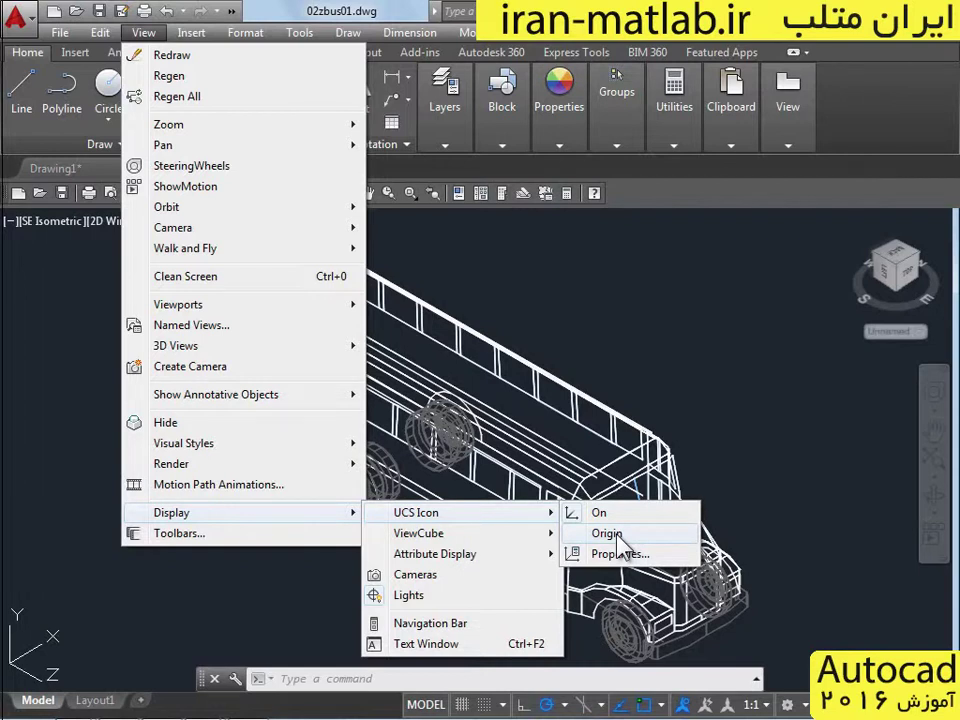
click(616, 535)
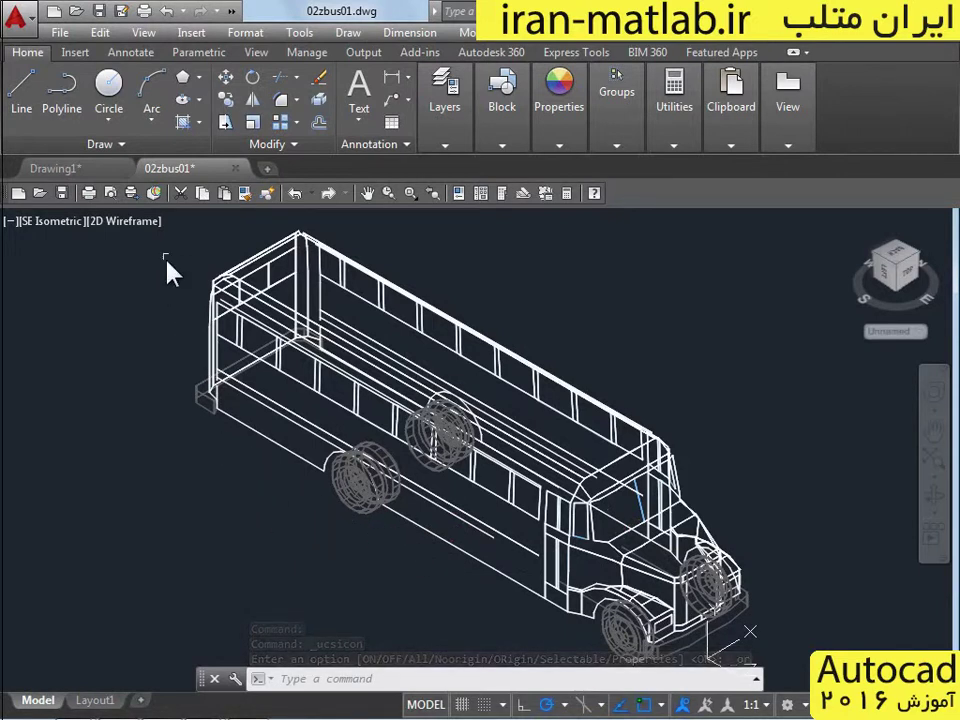
Switch the UCS Icon Origin option off so the icon returns to the viewport corner.
click(140, 34)
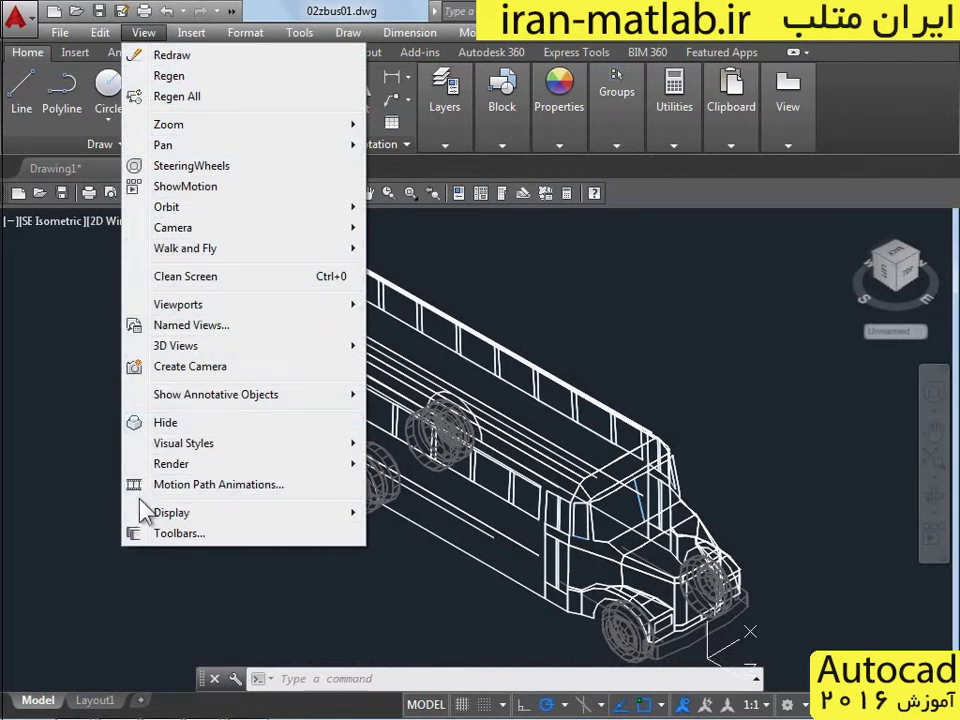
mouse_move(172, 512)
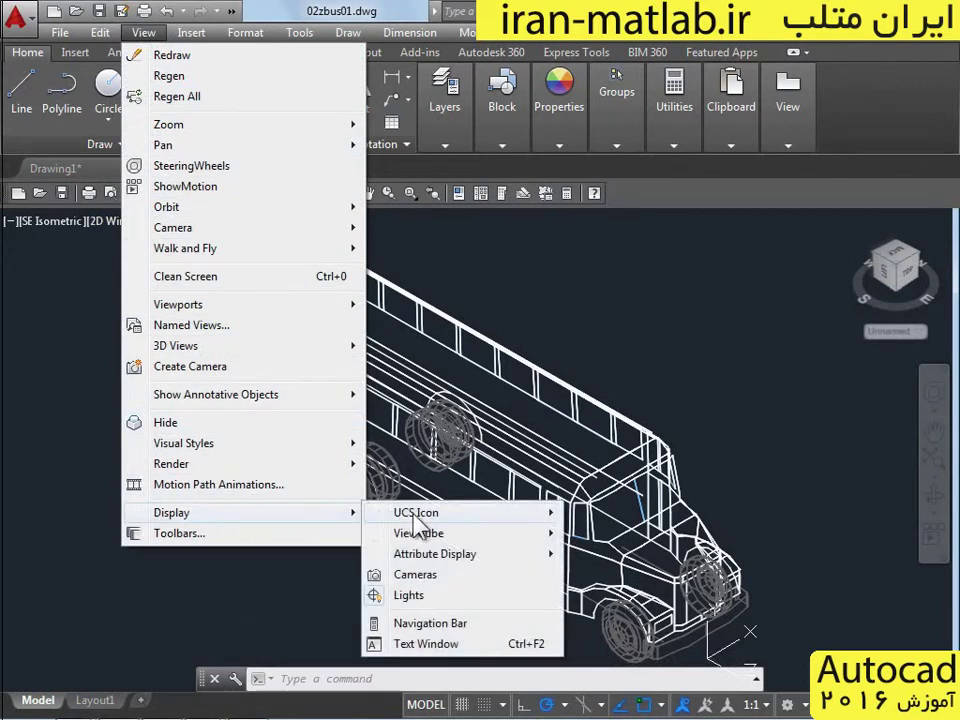
click(587, 536)
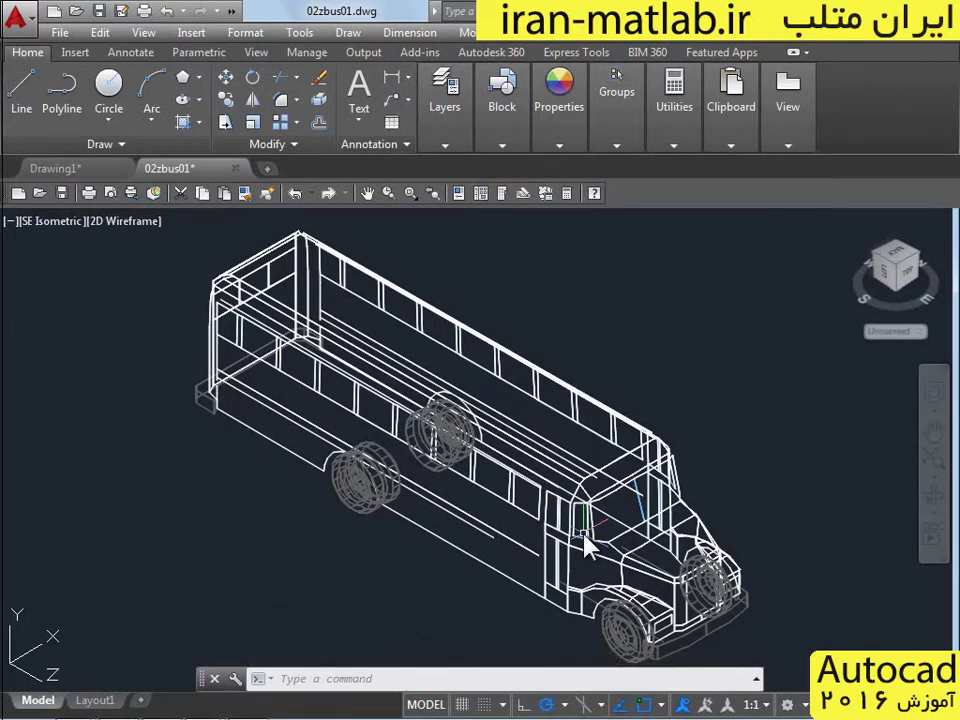
click(144, 33)
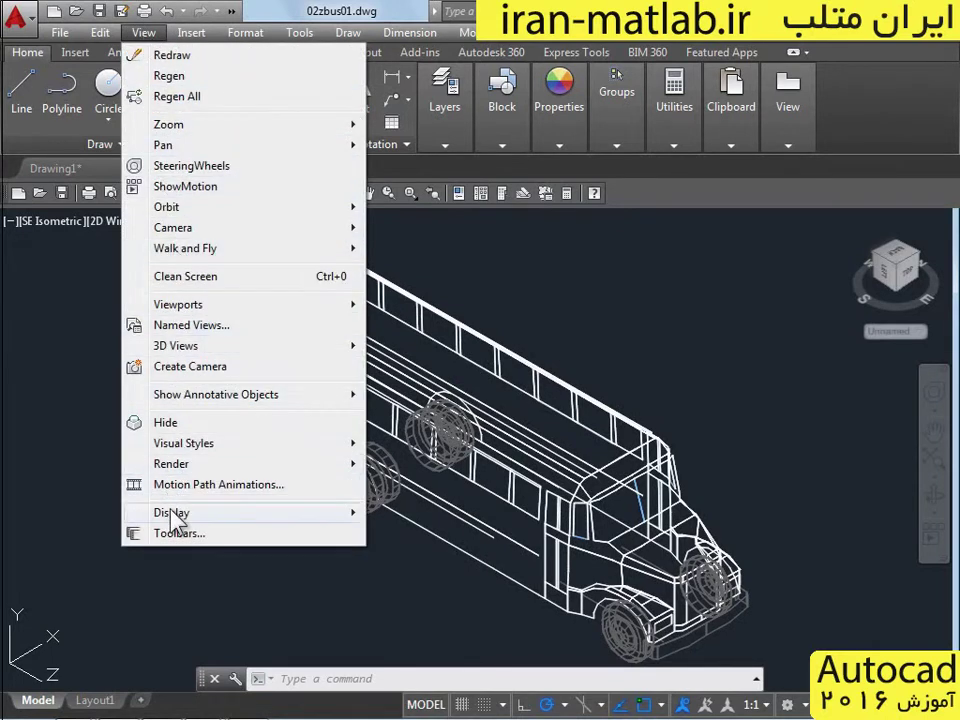
mouse_move(240, 512)
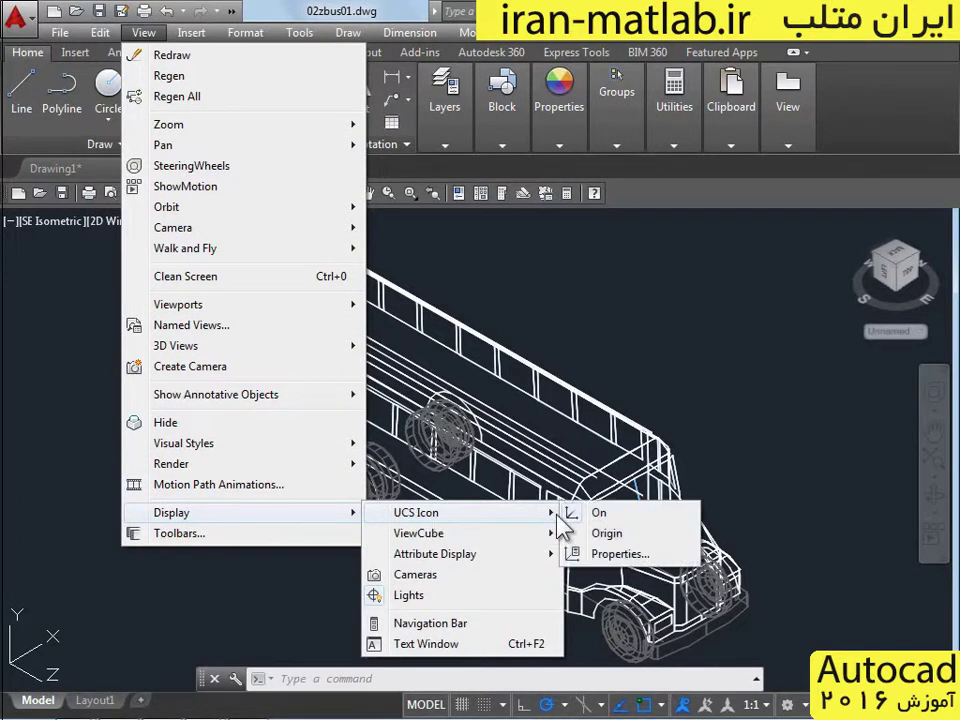
In UCS Icon Properties, change the model space icon color from White to Cyan and confirm.
click(614, 558)
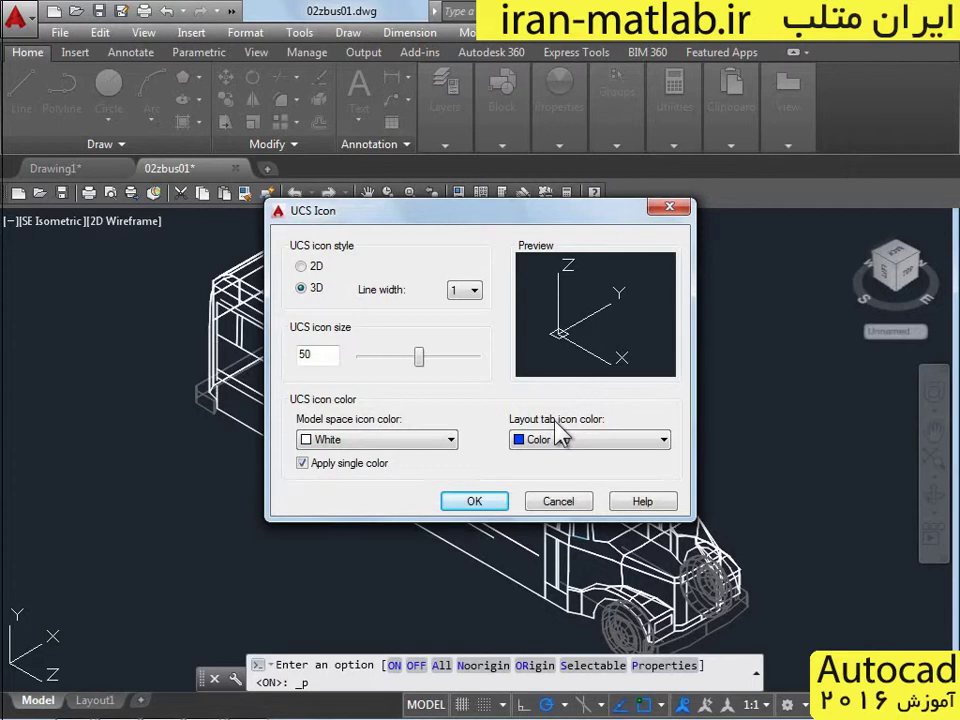
click(452, 441)
click(452, 440)
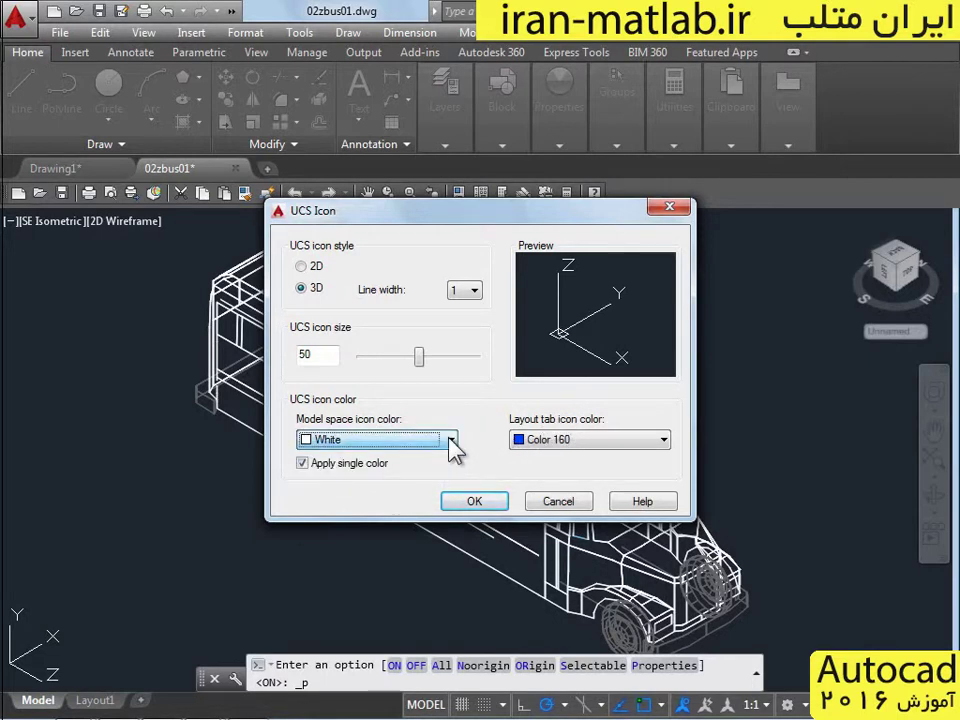
click(452, 440)
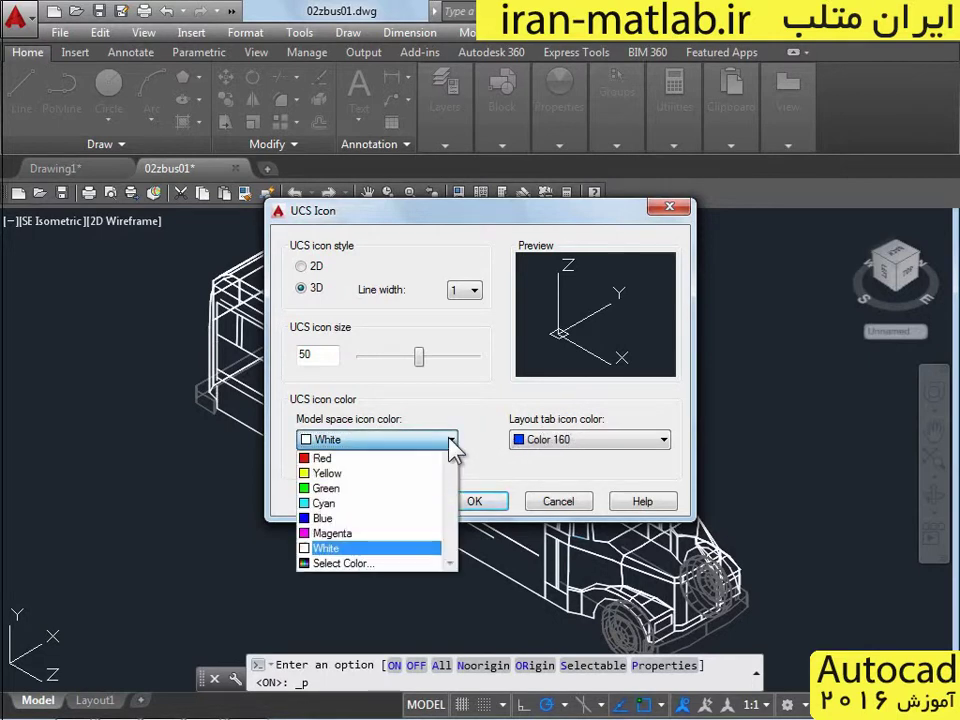
click(403, 504)
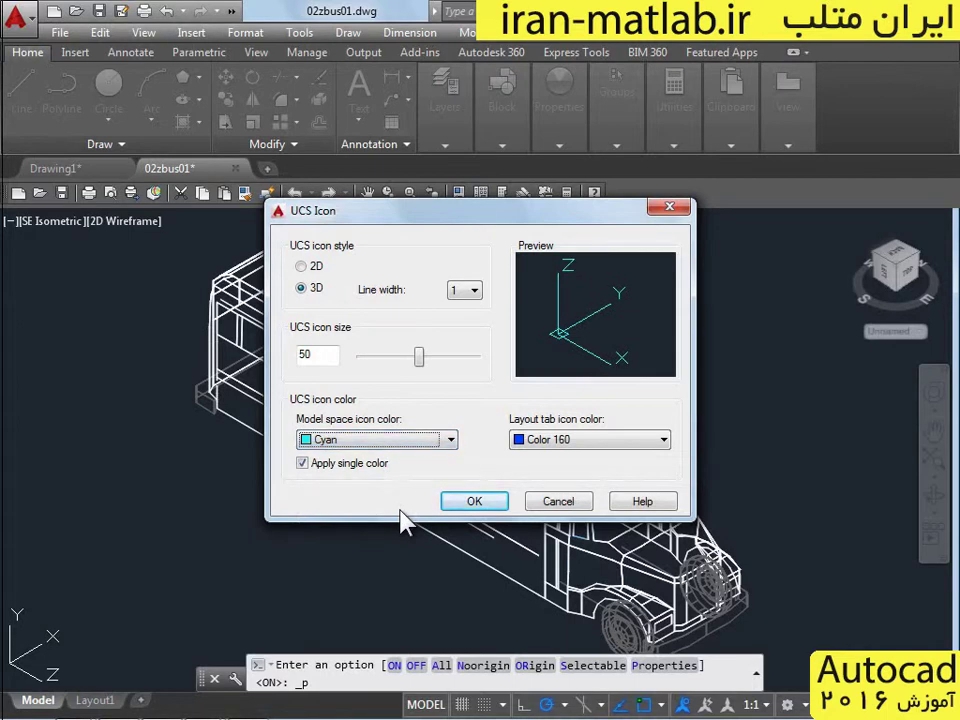
click(460, 503)
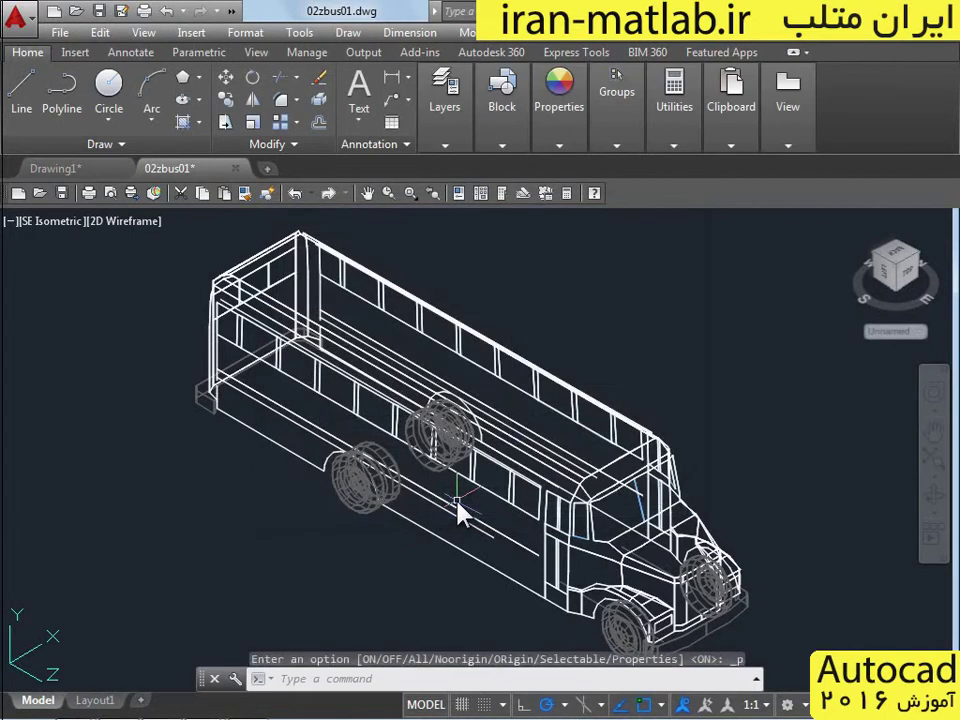